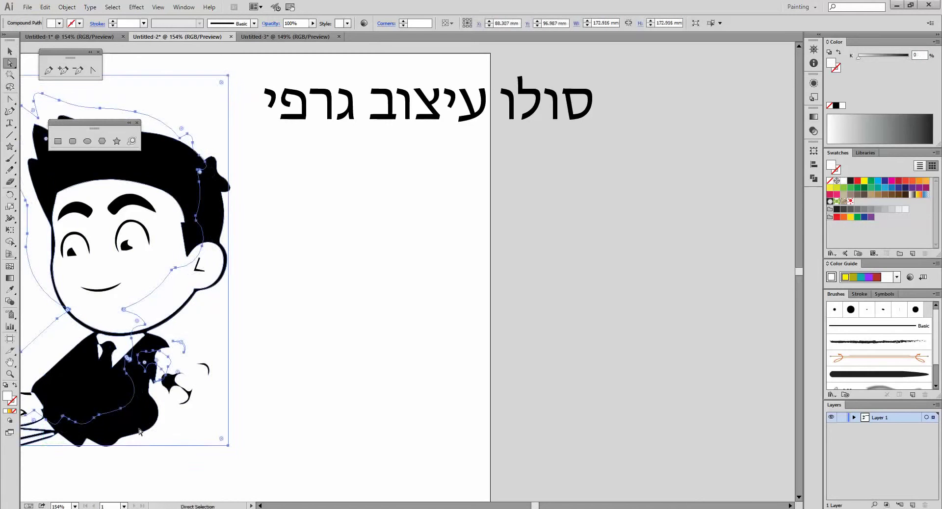
- Reshape the lower hem of the character's black jacket by moving its anchor point
left_click(139, 432)
left_click_drag(175, 479, 150, 440)
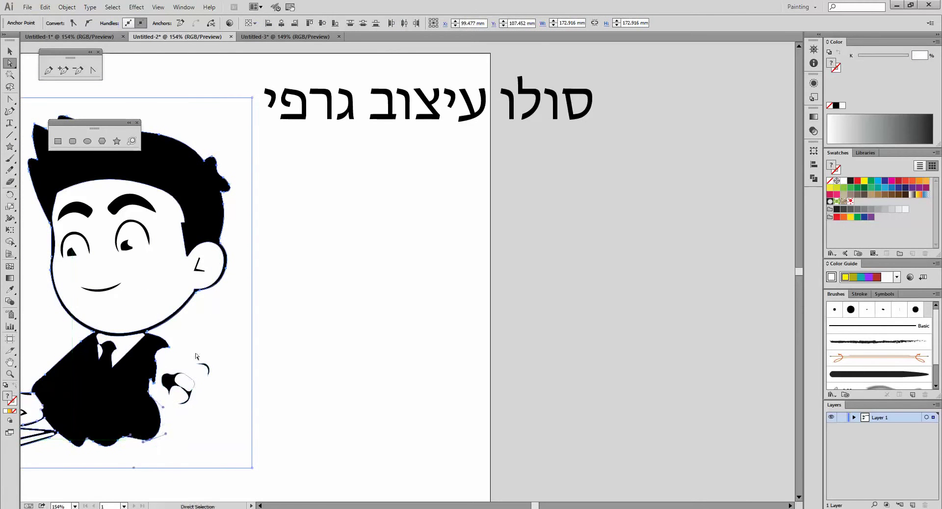
- Pull the face shape's anchor point beside the ear downward, and undo the accidental shift of the black outline
left_click(202, 251)
left_click_drag(186, 256, 186, 285)
left_click(188, 256)
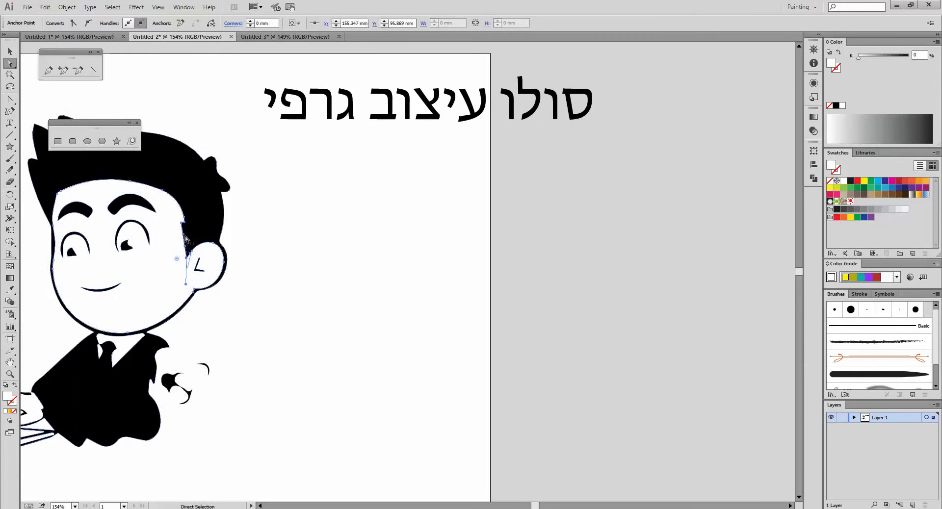
left_click_drag(183, 239, 202, 239)
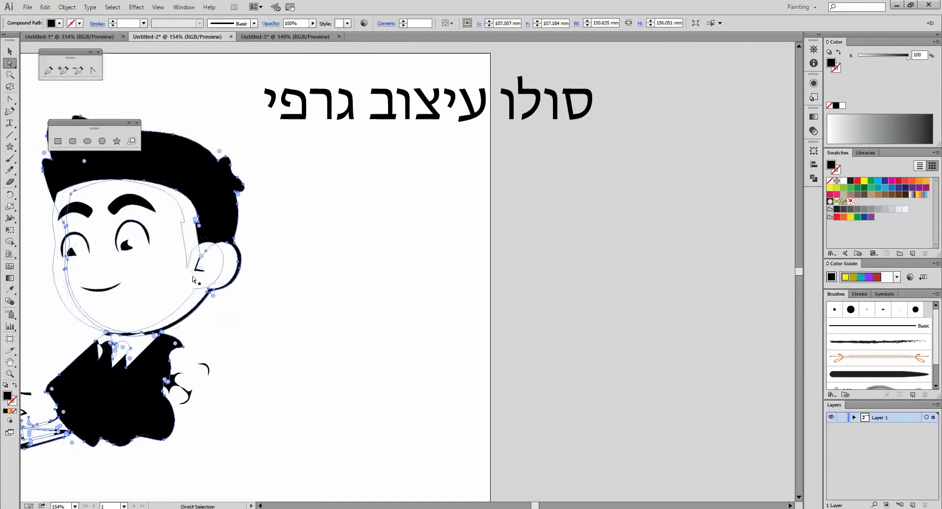
key("ctrl+z")
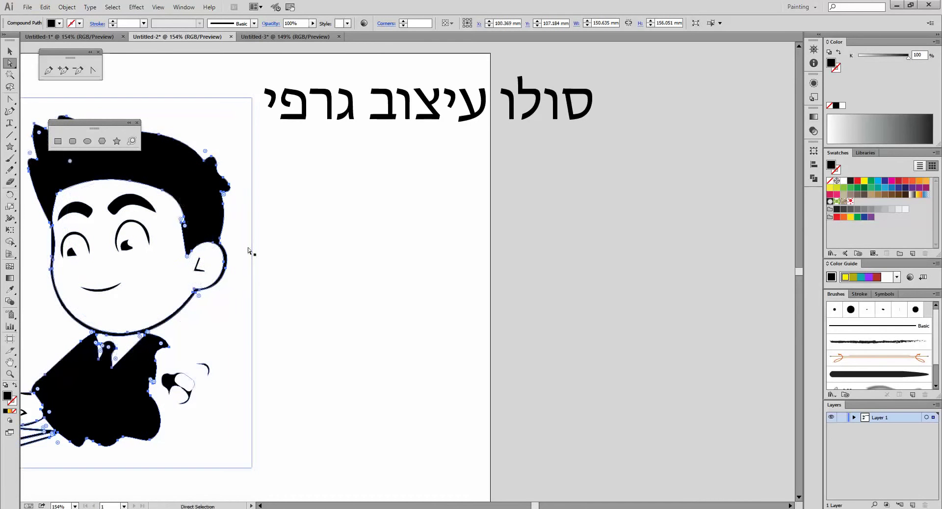
- Draw a closed, wavy S-like shape about 53 × 99 mm with the Pen tool on the empty part of the artboard
left_click(48, 71)
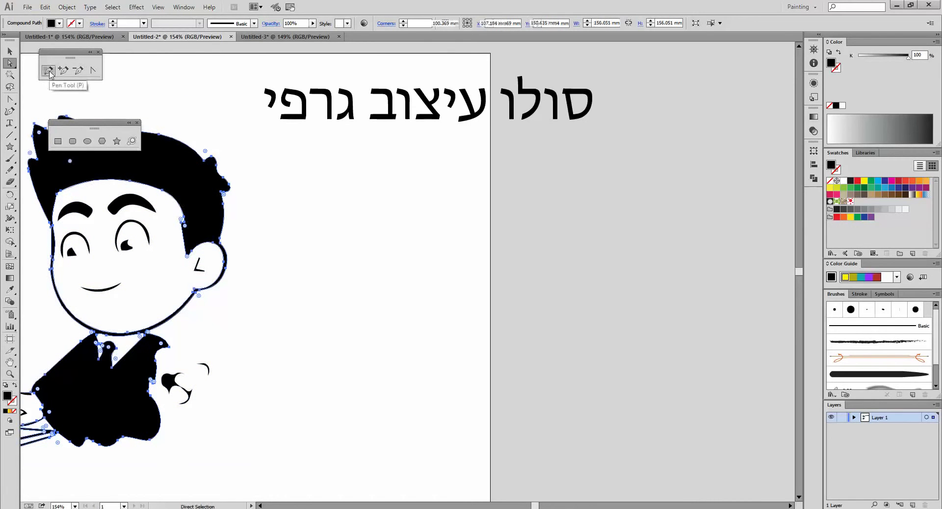
left_click_drag(443, 190, 451, 212)
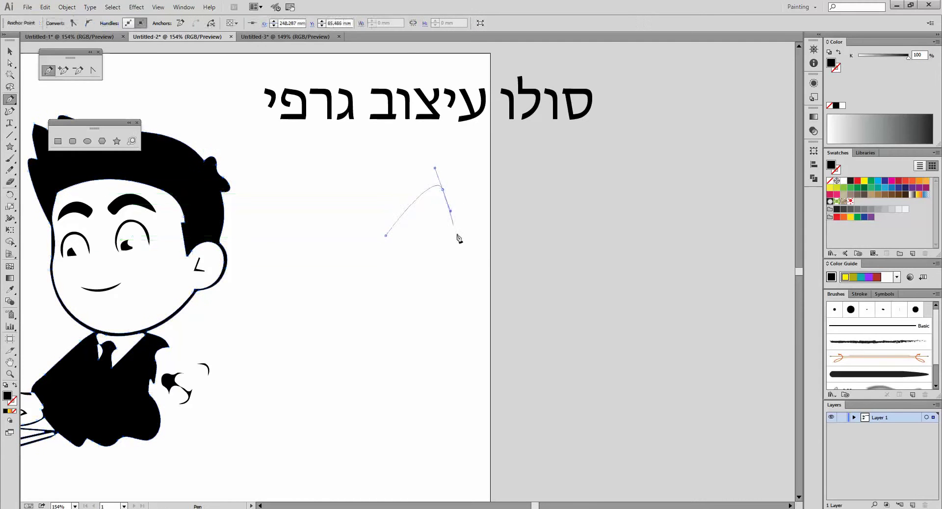
left_click_drag(450, 257, 440, 264)
left_click_drag(431, 287, 444, 303)
left_click_drag(445, 337, 395, 364)
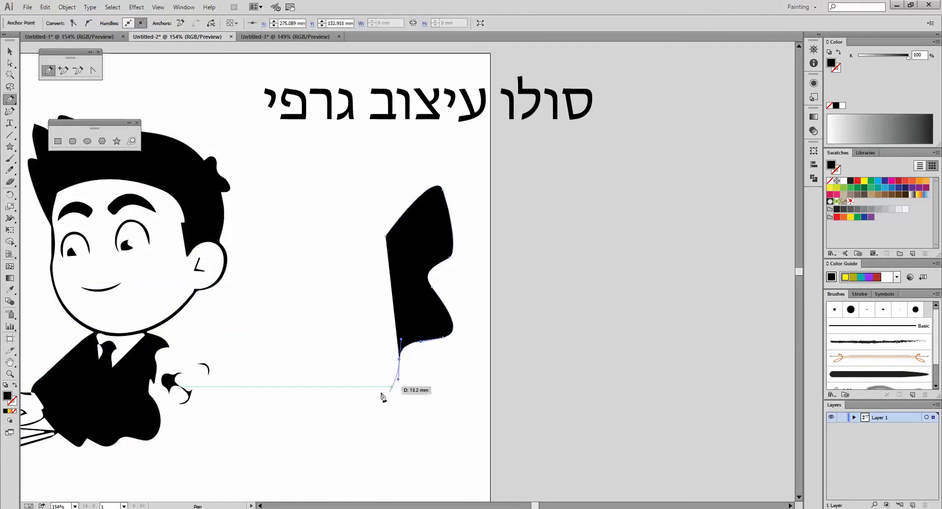
left_click_drag(368, 395, 346, 380)
left_click_drag(352, 333, 379, 317)
left_click_drag(411, 287, 392, 255)
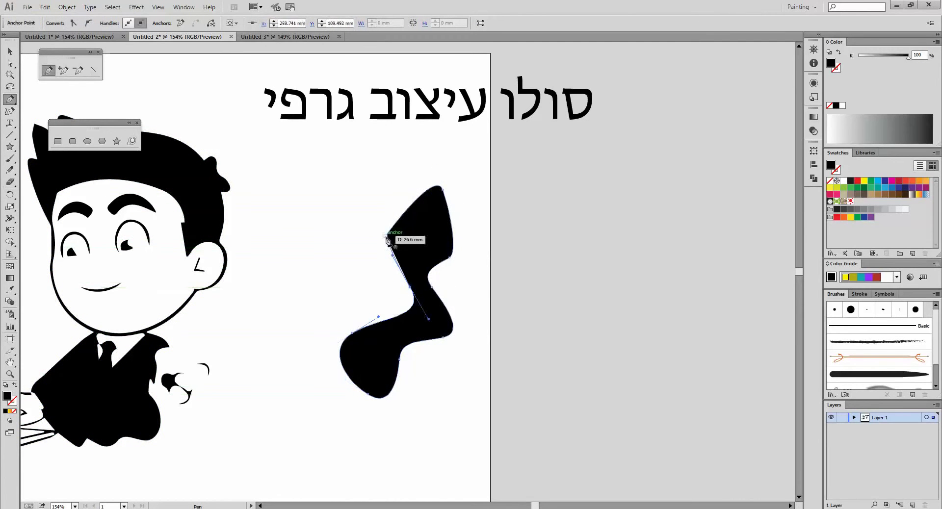
left_click(387, 240)
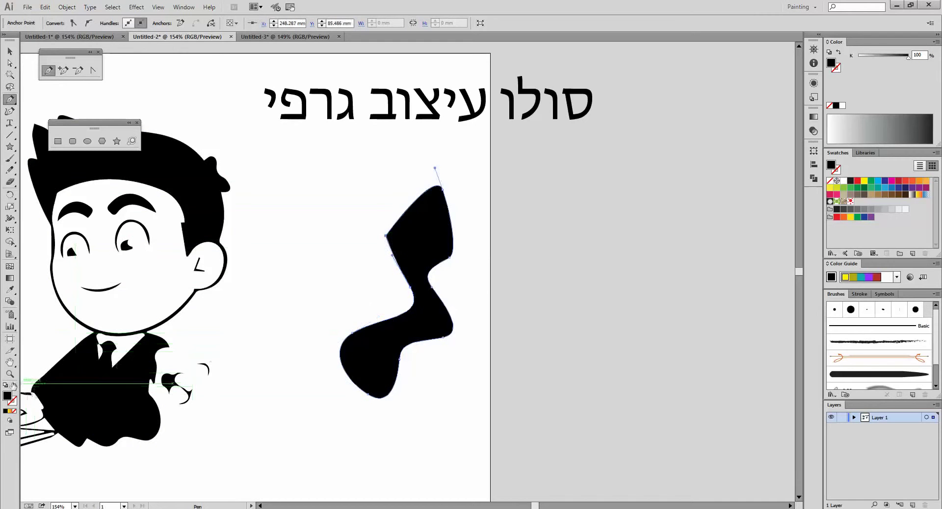
- Apply the default white fill and black stroke to the wavy shape and move it off the artboard onto the grey canvas
key("d")
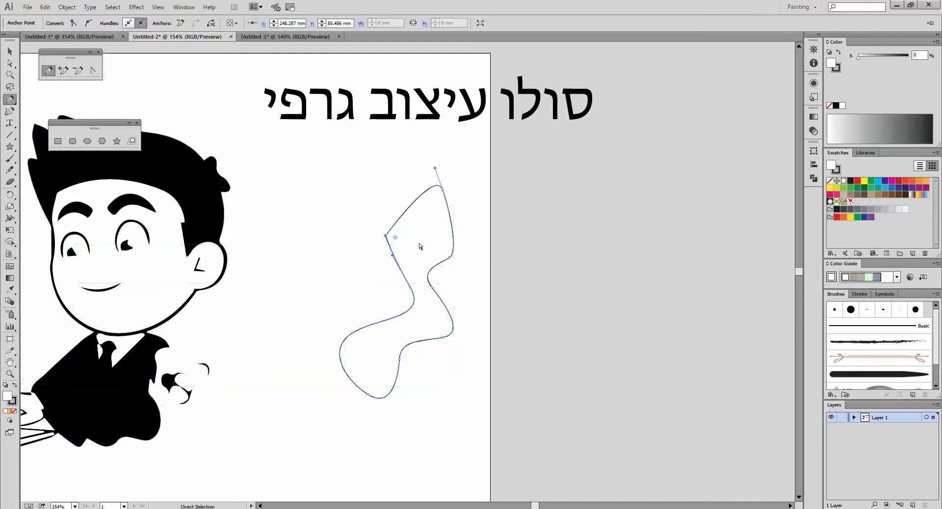
left_click_drag(420, 244, 621, 203)
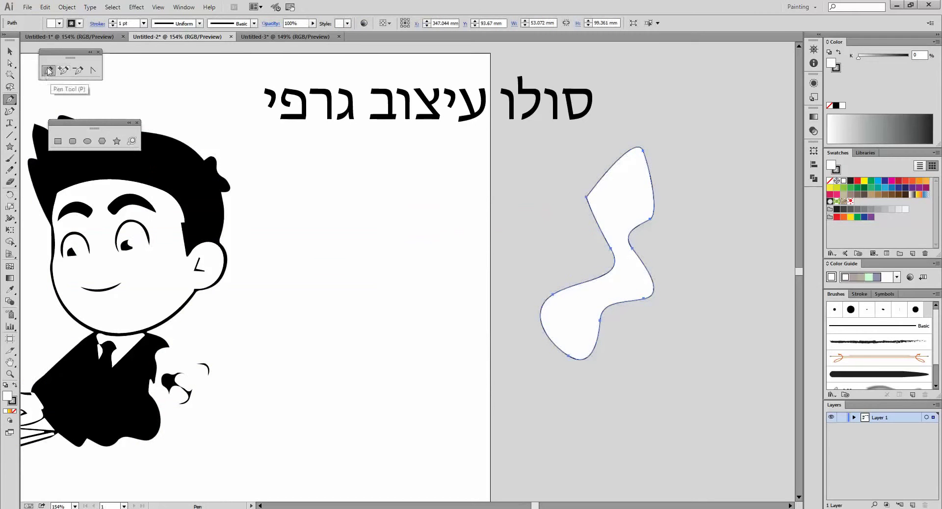
- Draw a second closed shape with the Pen tool, a winding band with a hooked top and a foot-like lower end
left_click(363, 217)
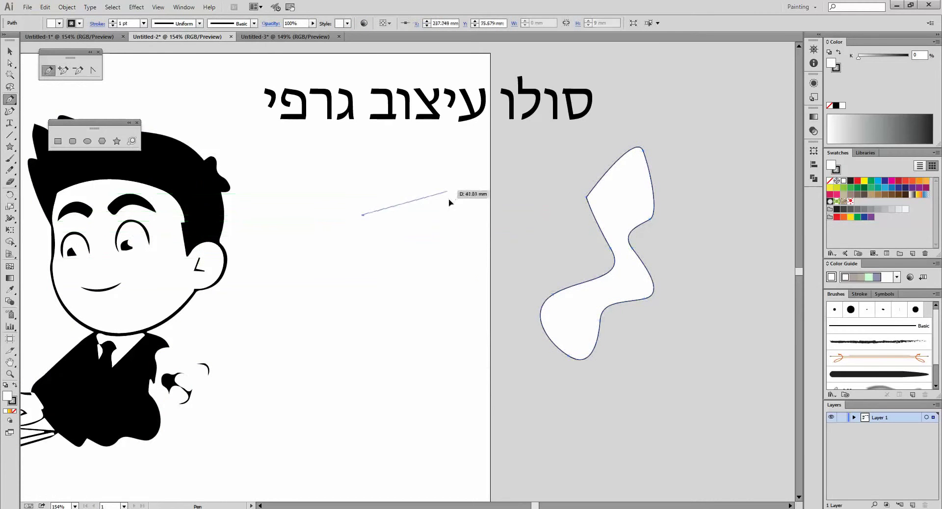
left_click_drag(448, 194, 444, 239)
left_click_drag(386, 273, 390, 283)
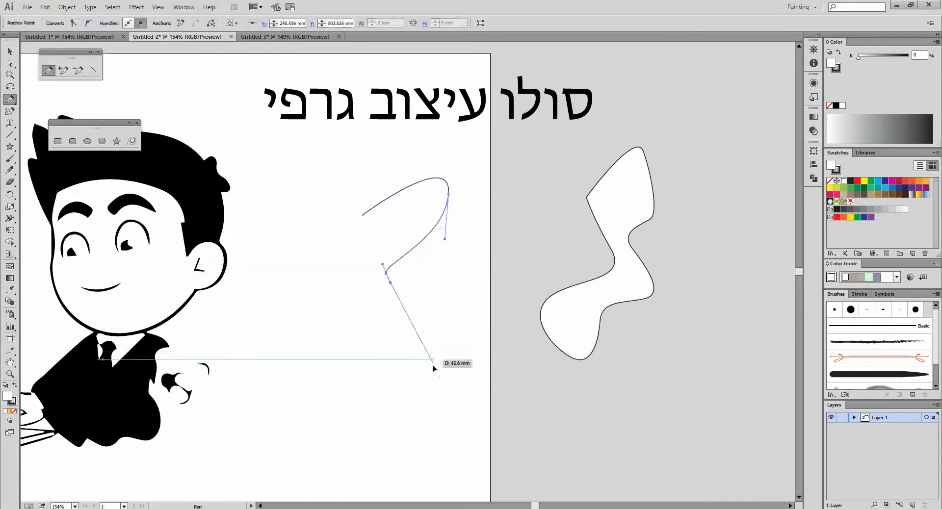
left_click_drag(435, 362, 418, 373)
left_click_drag(364, 391, 368, 366)
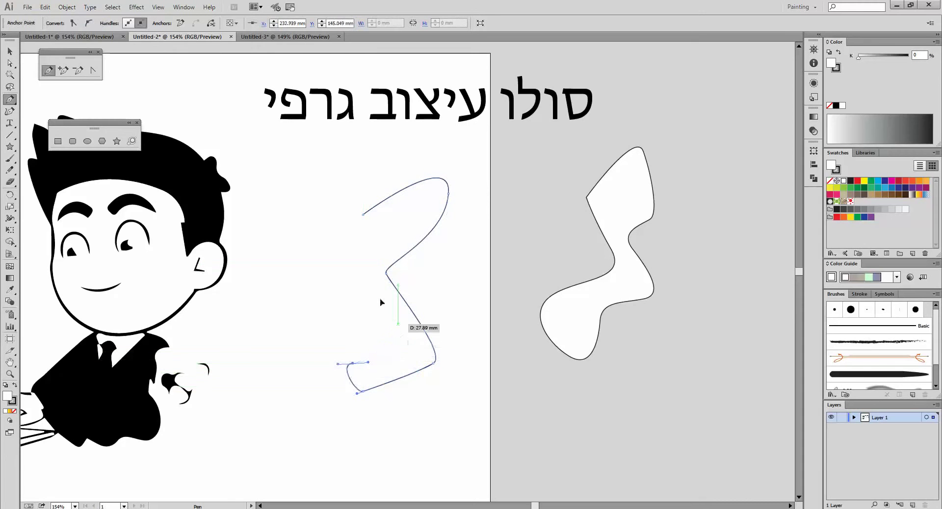
left_click_drag(361, 257, 376, 248)
left_click_drag(425, 202, 446, 202)
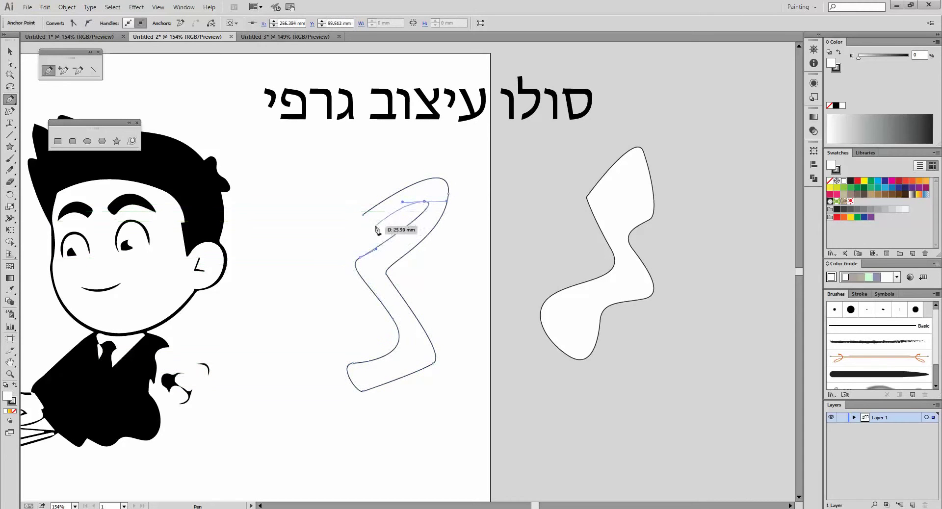
left_click(376, 226)
left_click(363, 216)
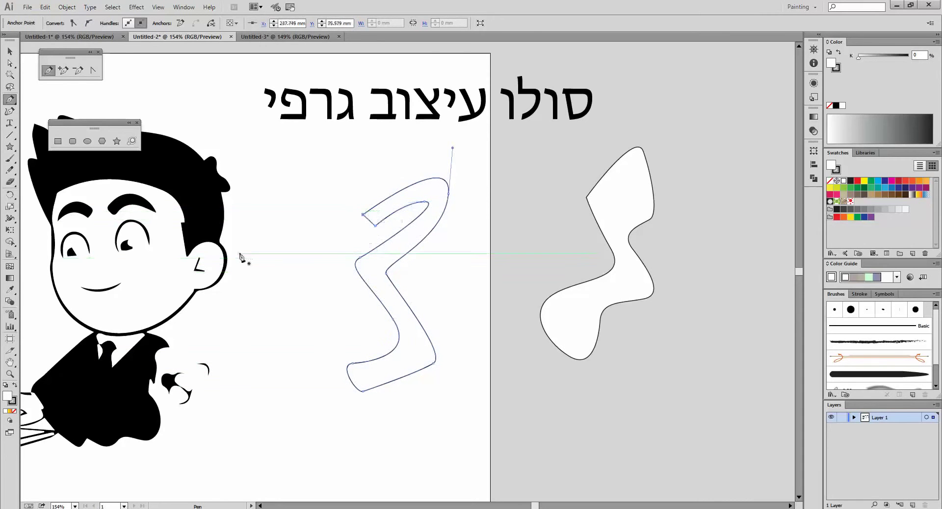
- Add an anchor point on the hook's upper edge and pull it outward, and delete the anchor point at the hook's inner bend
left_click(63, 71)
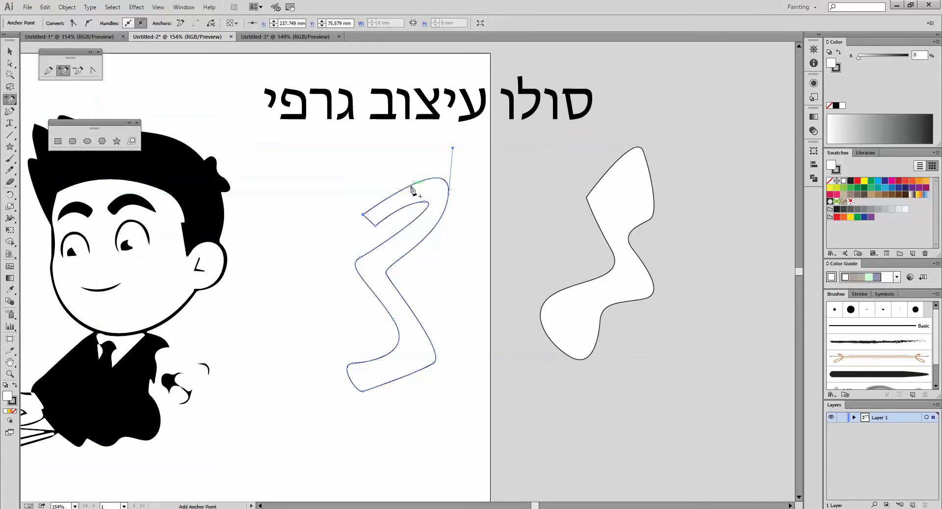
left_click(412, 187)
left_click(10, 63)
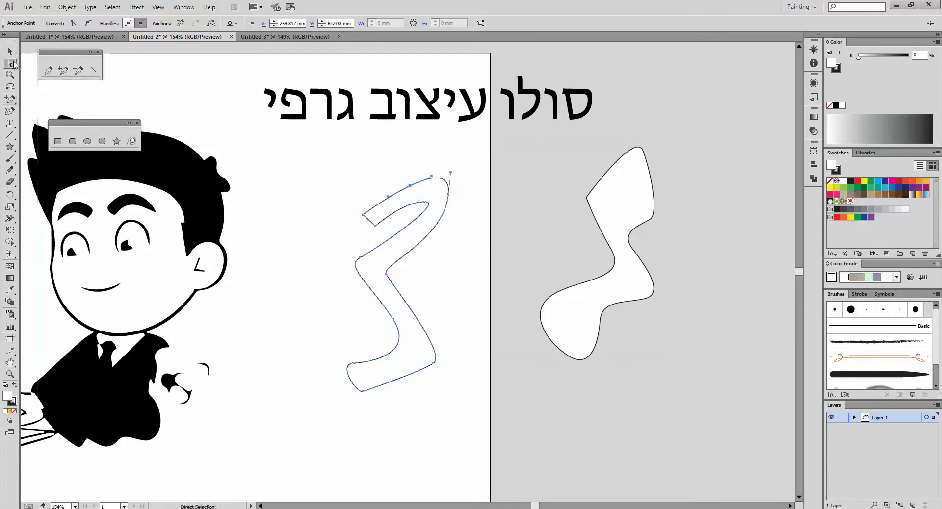
left_click_drag(411, 186, 389, 159)
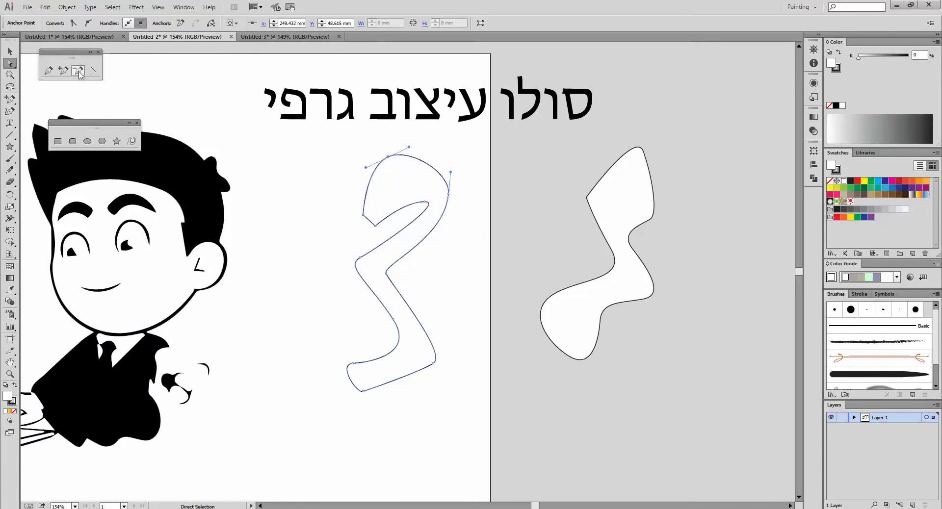
left_click(78, 70)
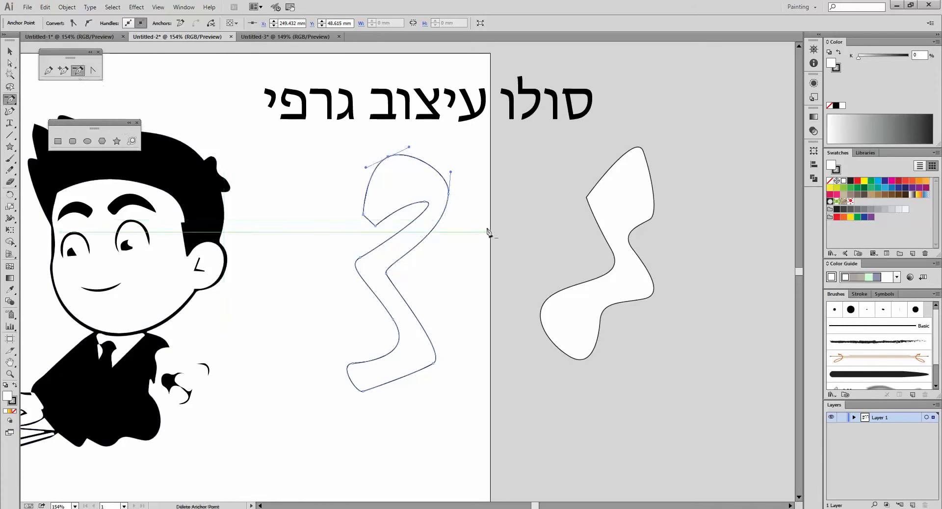
left_click(425, 203)
- Convert the rightmost smooth anchor of the second shape to a corner point and move the shape off the artboard beside the first
left_click(10, 64)
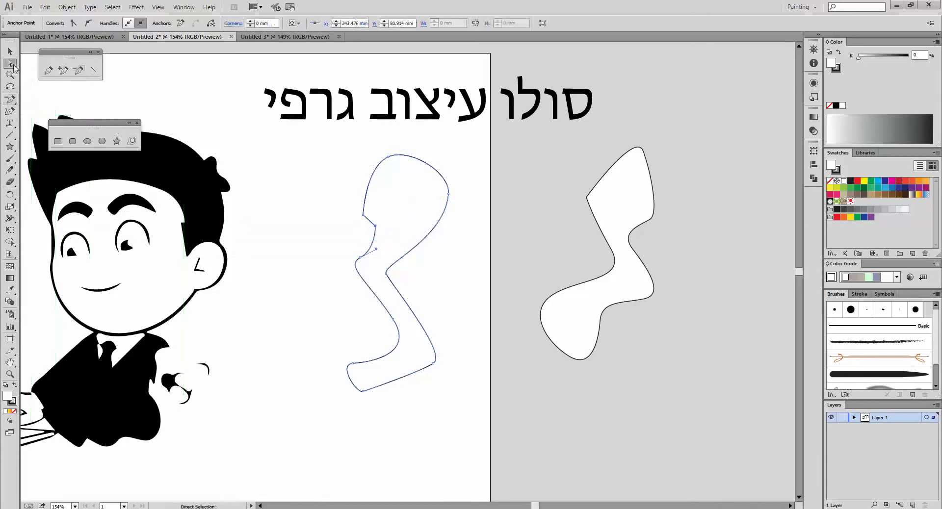
left_click(448, 193)
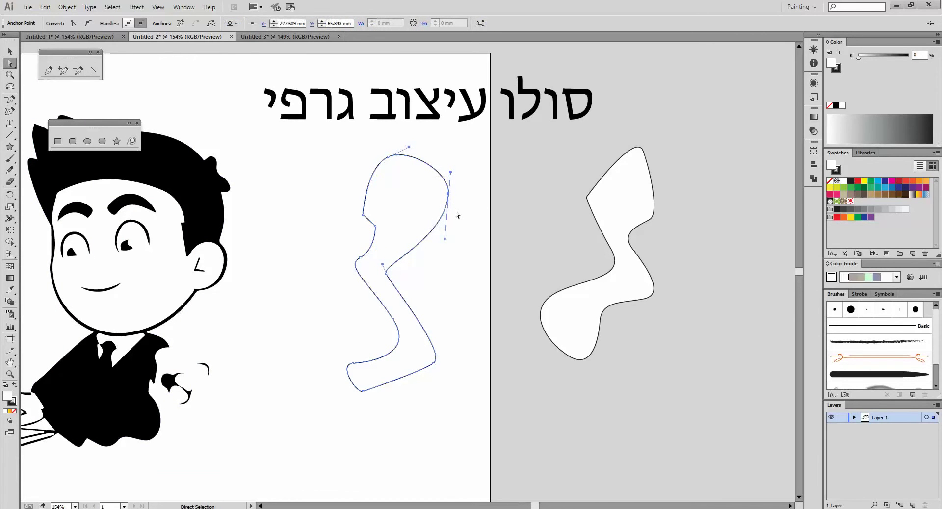
left_click(92, 71)
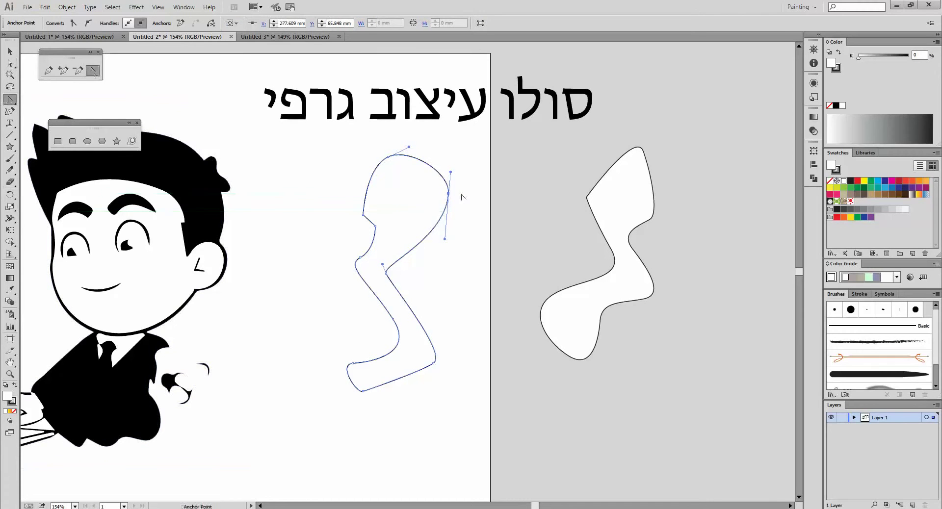
left_click(449, 194)
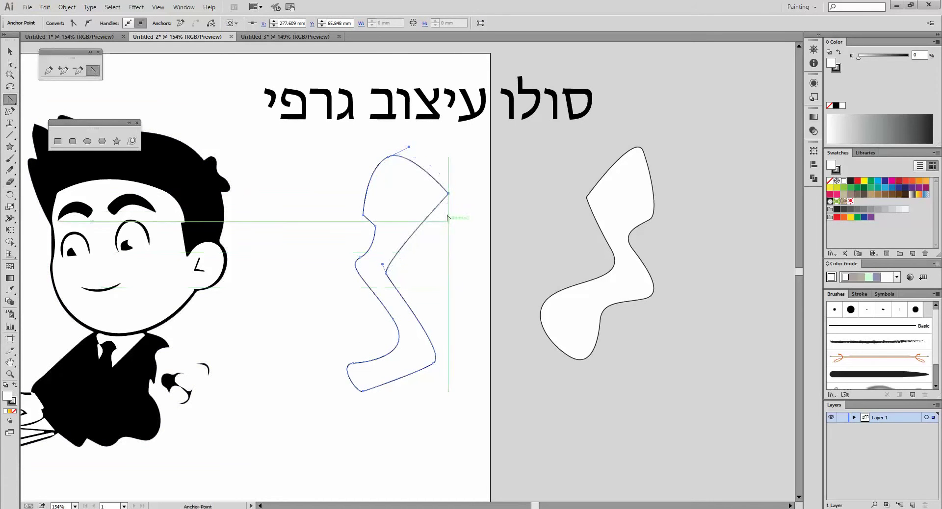
left_click(9, 51)
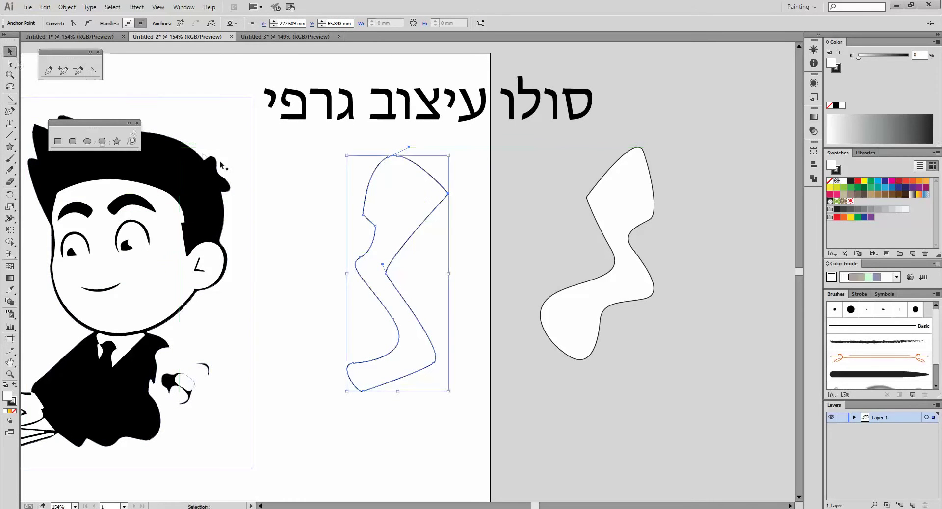
left_click_drag(392, 219, 666, 282)
- Draw a slightly rotated five-pointed star about 85 mm wide beside the character
left_click(116, 141)
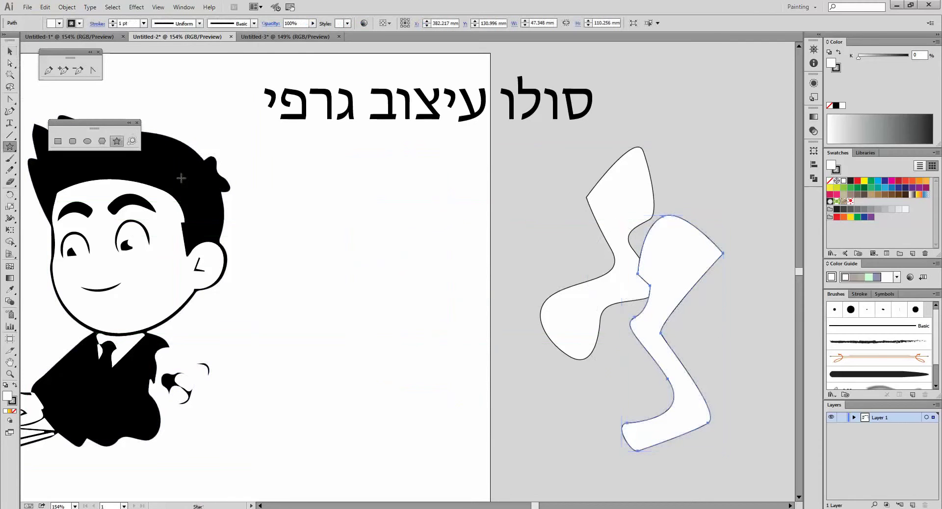
left_click_drag(410, 314, 398, 213)
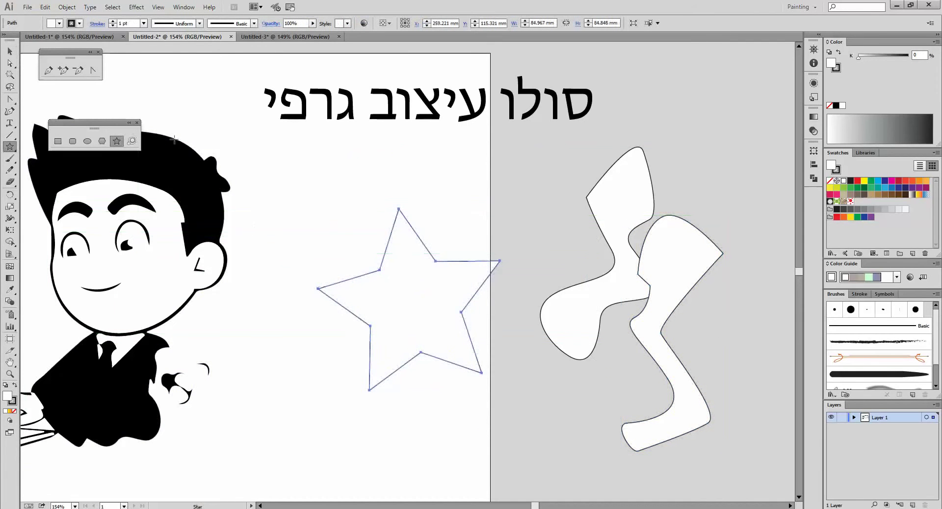
- Convert the star's five tips to smooth points to form rounded petals, and move the flower toward the shapes off the artboard
left_click(93, 71)
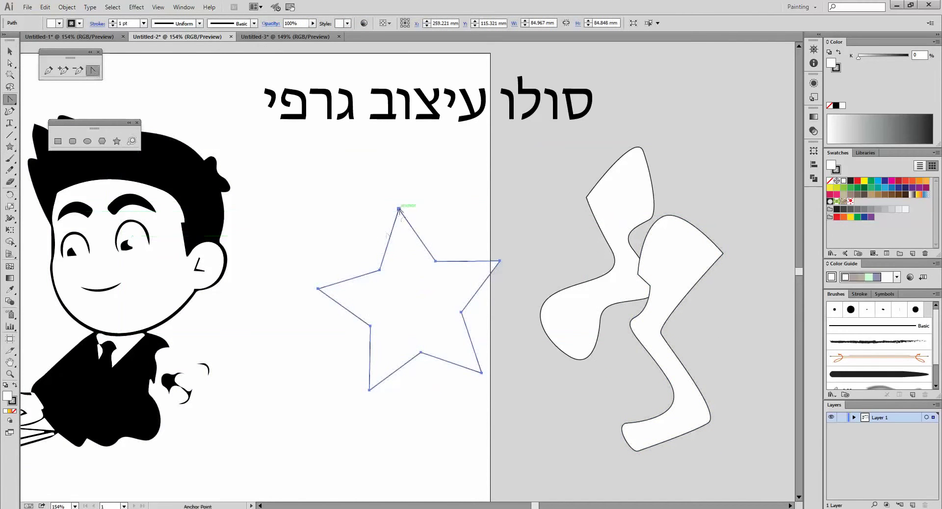
left_click_drag(398, 208, 438, 204)
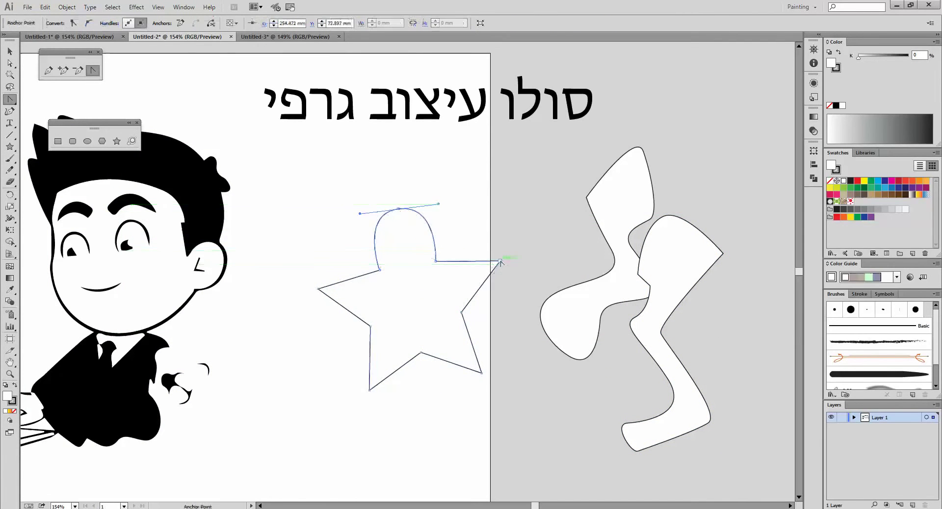
left_click_drag(500, 262, 515, 300)
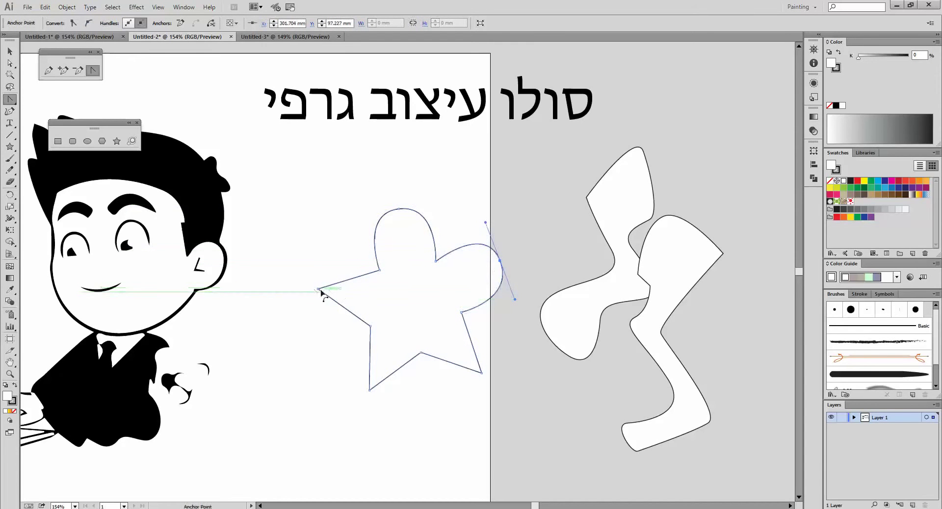
left_click_drag(319, 290, 323, 244)
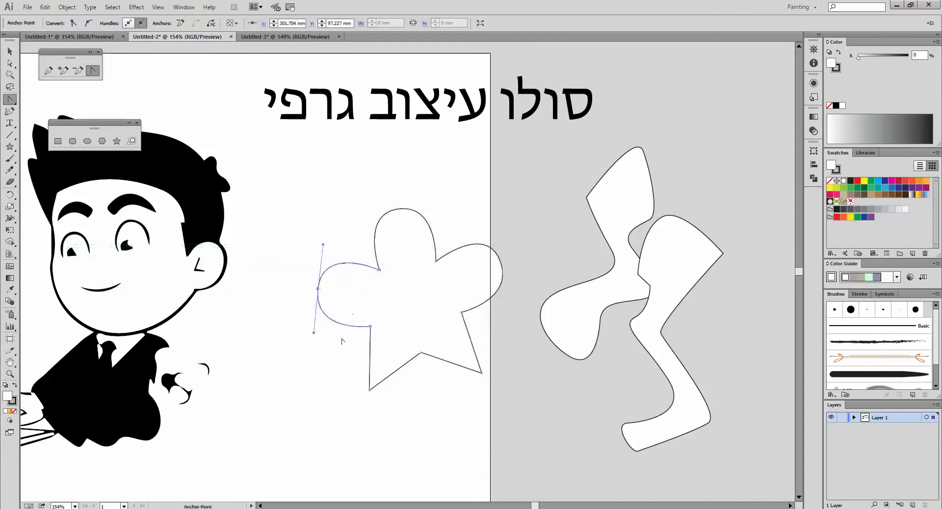
left_click_drag(369, 391, 339, 385)
left_click_drag(482, 373, 451, 402)
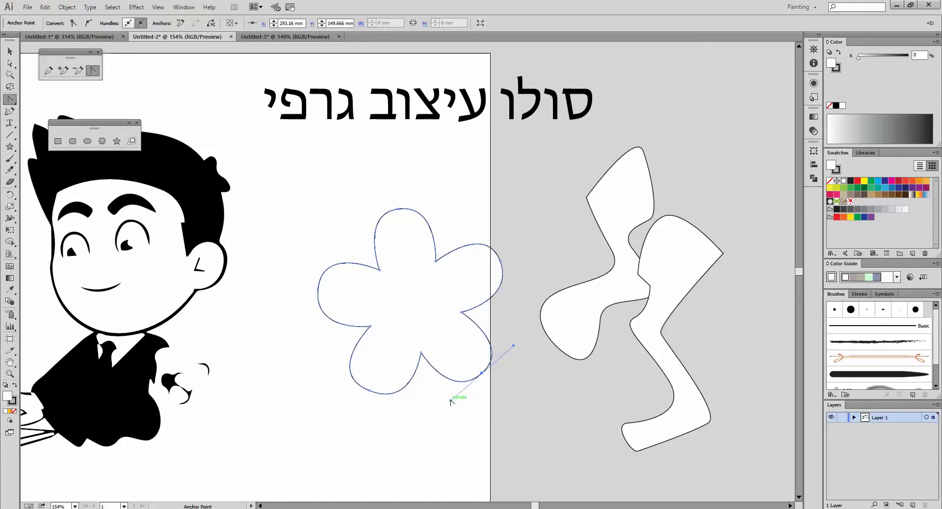
key("a")
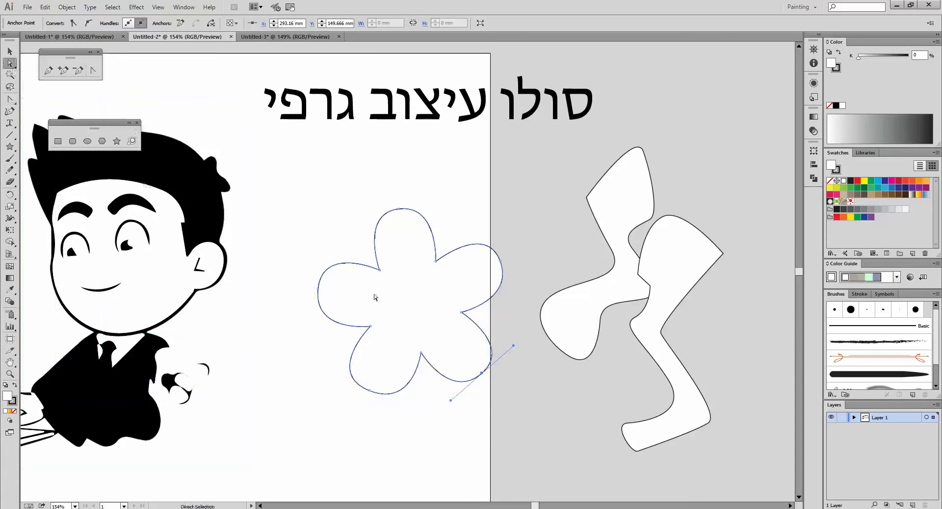
left_click_drag(379, 309, 534, 383)
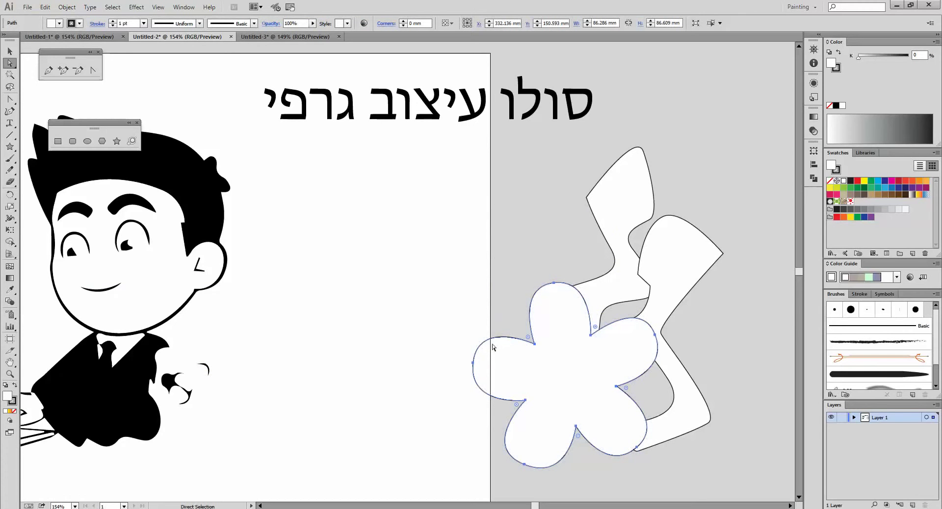
- Pull an anchor point on the tuft at the back of the character's hair upward into a sharp spike
left_click(195, 205)
left_click_drag(212, 157, 206, 131)
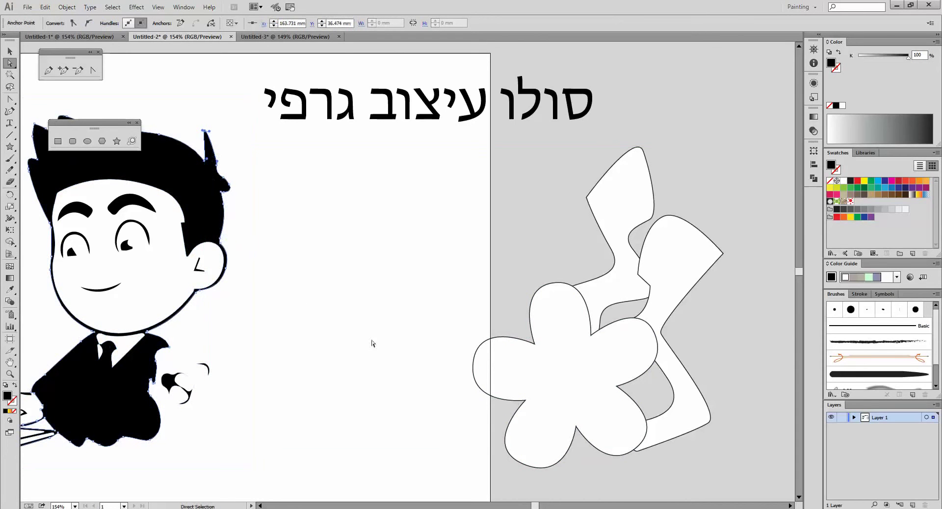
- Move the flower onto the artboard beside the character and fill it with red (#ED1C24)
left_click_drag(595, 402, 407, 341)
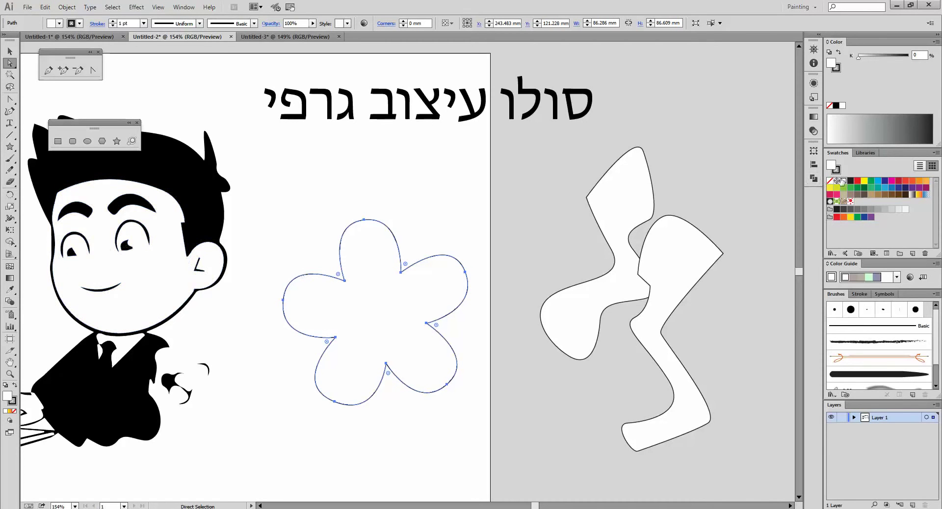
left_click(857, 182)
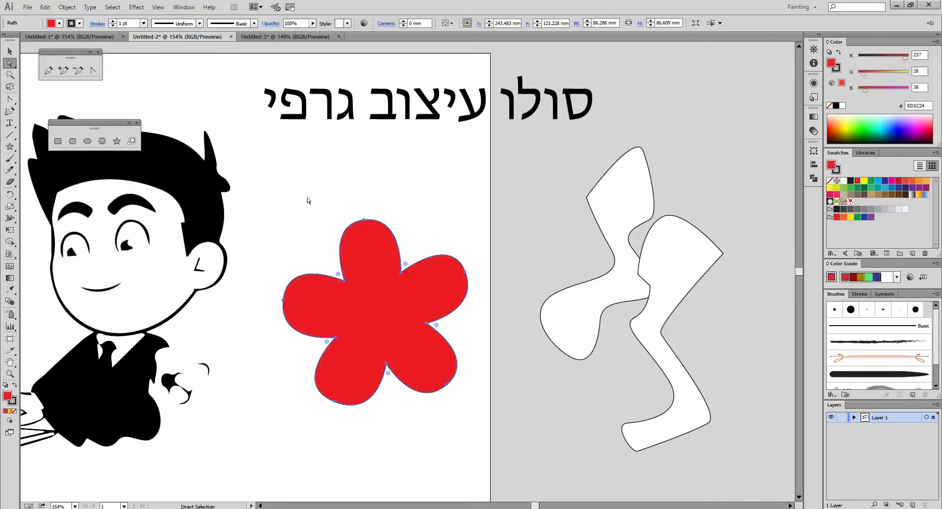
- Add five gradient mesh points across the flower's petals and centre with the Mesh tool
left_click(10, 266)
left_click(378, 251)
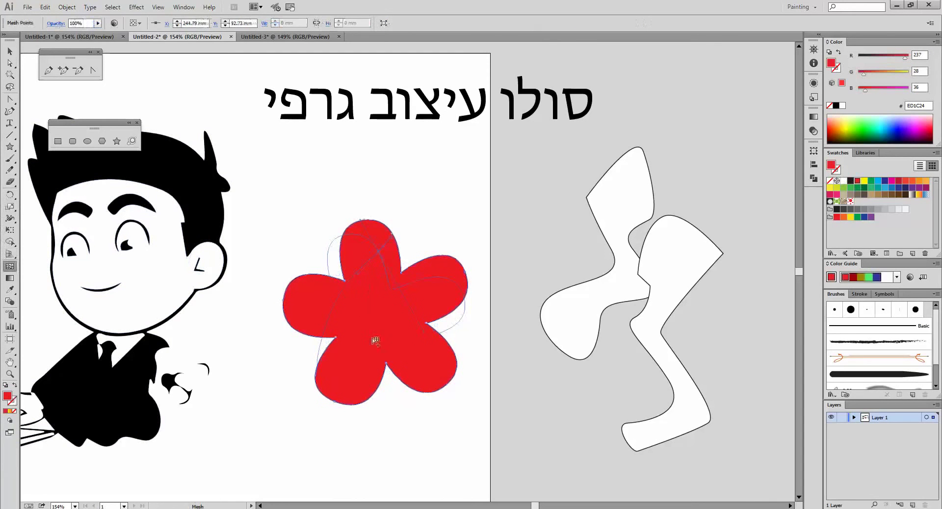
left_click(363, 363)
left_click(417, 362)
left_click(323, 295)
left_click(373, 301)
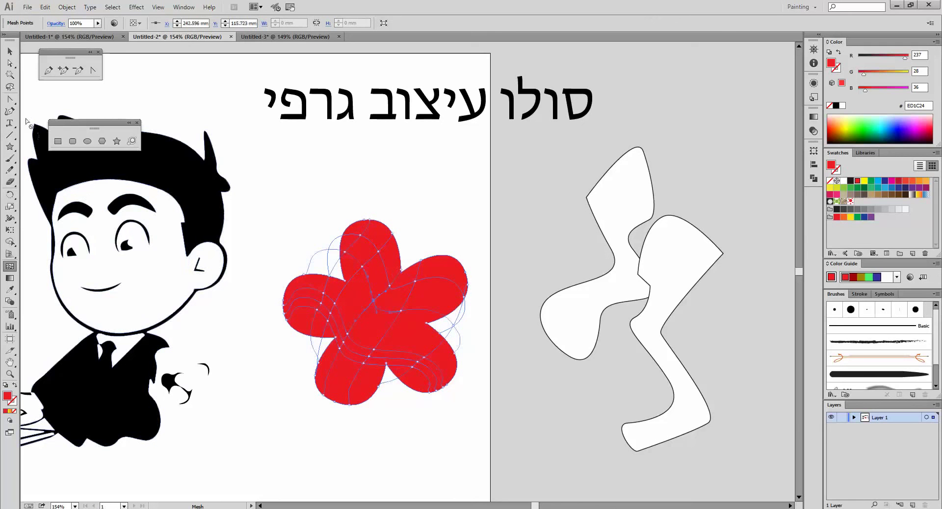
- Lasso and colour the mesh points of the flower's upper-right petal bright green (#86FF29) and those of the lower-right petal yellow (#FFDC62)
left_click(10, 86)
mouse_move(449, 239)
left_mouse_down()
mouse_move(449, 277)
mouse_move(465, 293)
mouse_move(484, 241)
mouse_move(449, 229)
left_mouse_up()
left_click(858, 124)
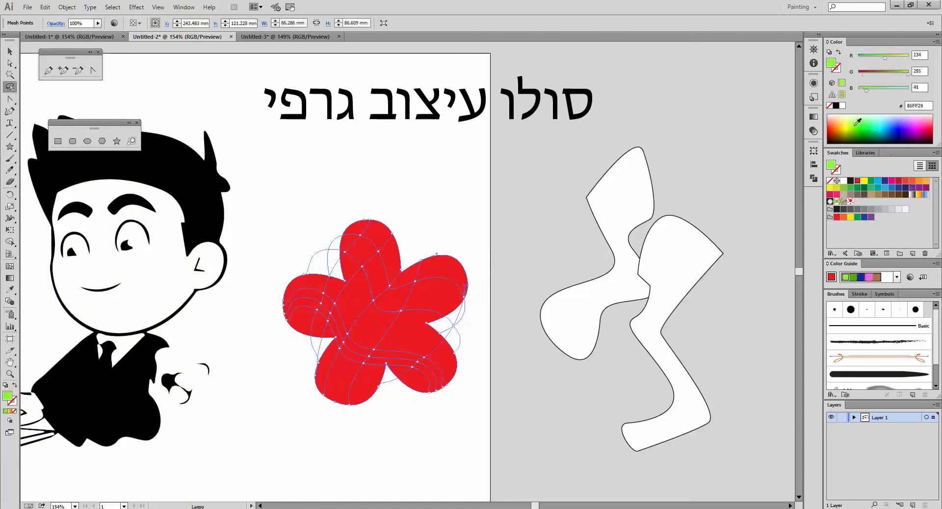
mouse_move(425, 331)
left_mouse_down()
mouse_move(527, 377)
mouse_move(538, 338)
left_mouse_up()
left_click(844, 119)
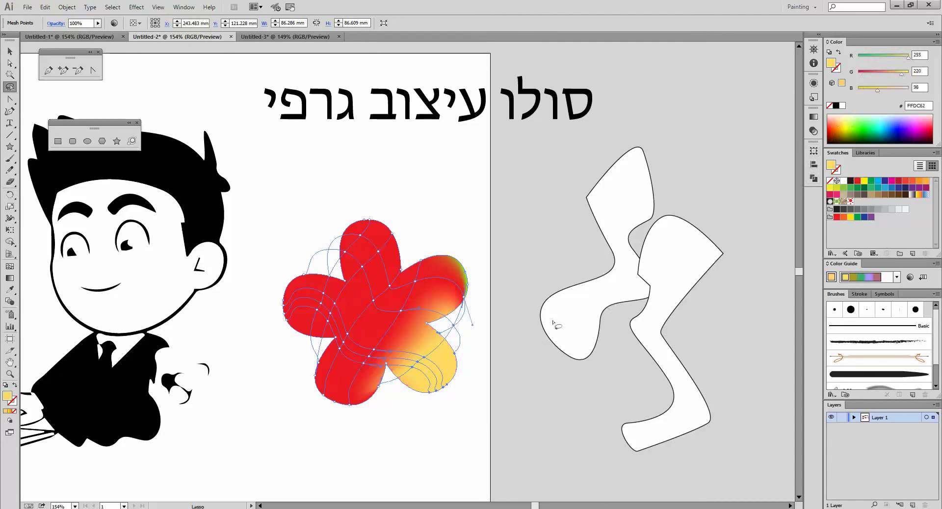
- Shift the mesh point right of the flower's centre slightly outward and pull the notch between the two right petals upward
left_click(10, 374)
left_click_drag(265, 208, 494, 436)
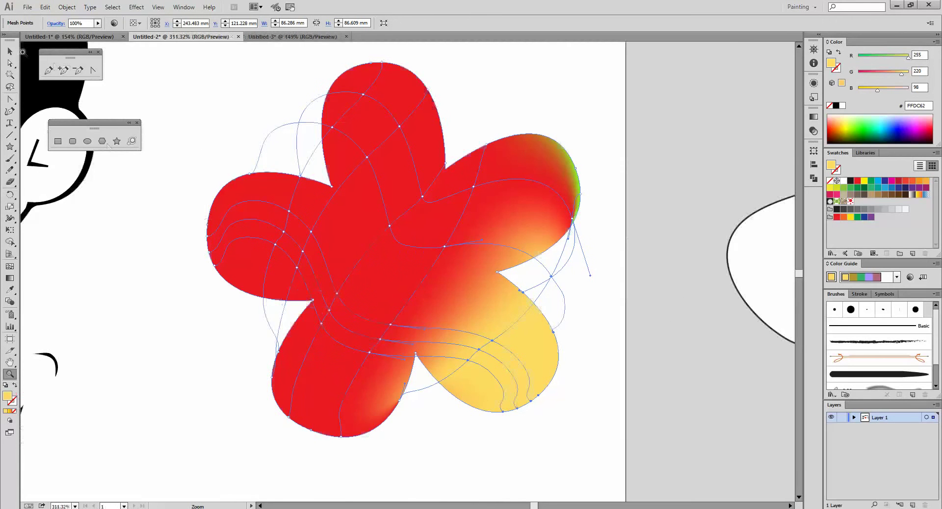
left_click(10, 63)
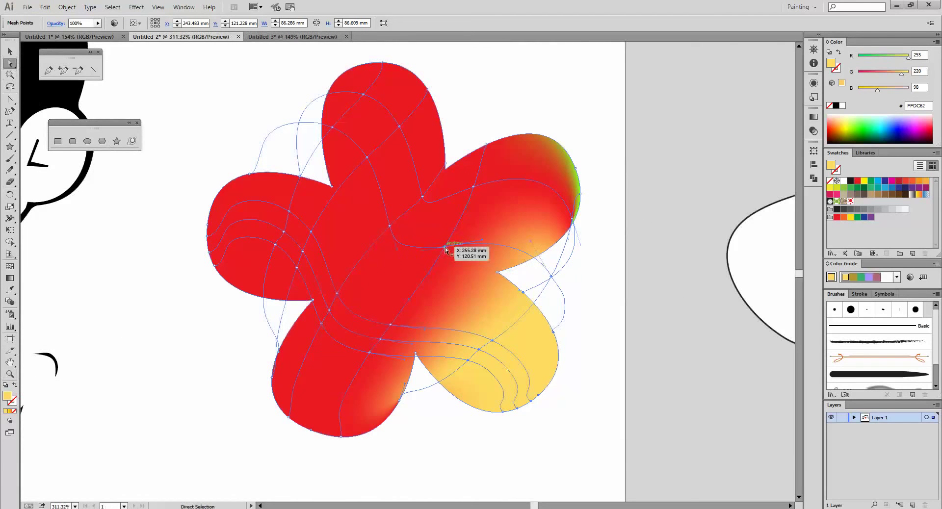
mouse_move(445, 248)
left_mouse_down()
mouse_move(488, 274)
mouse_move(461, 246)
left_mouse_up()
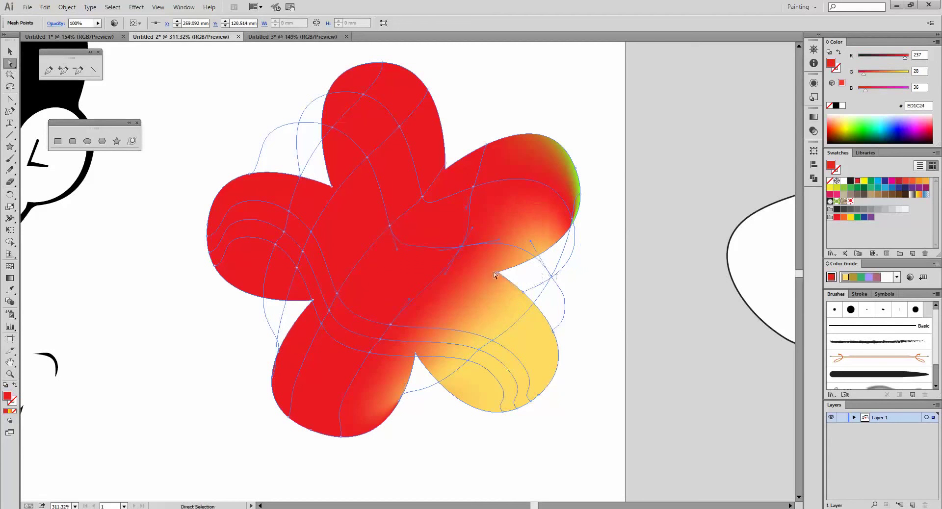
left_click_drag(495, 275, 521, 219)
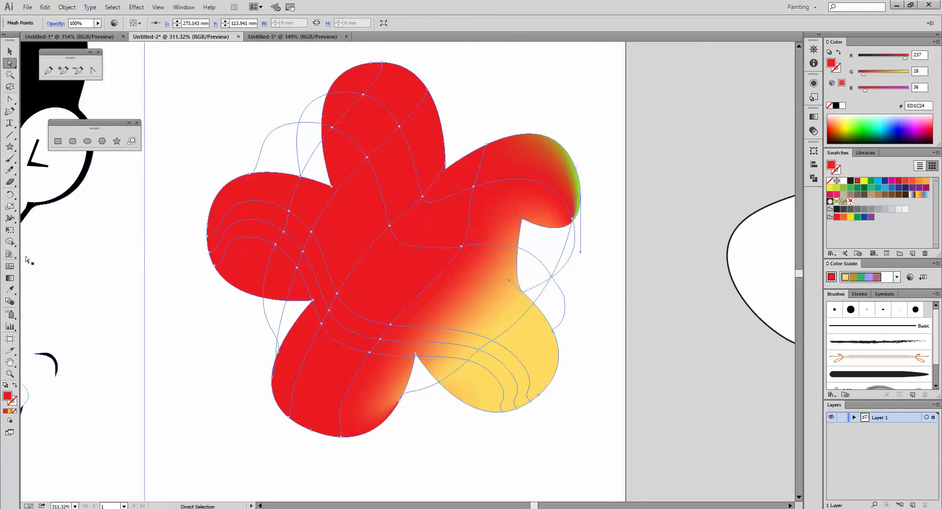
- Delete surplus mesh points and their mesh lines in the flower's lower-right petal with the Mesh tool
left_click(9, 266)
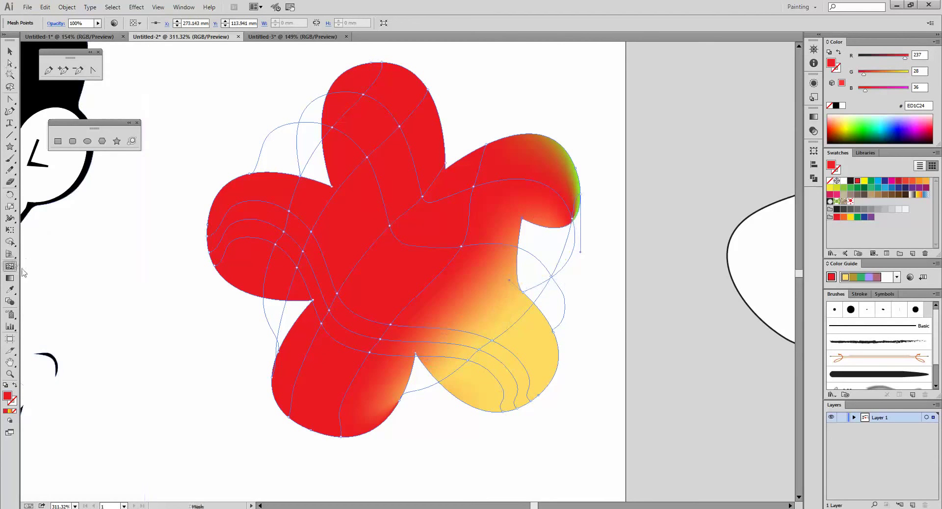
left_click(491, 340, "alt")
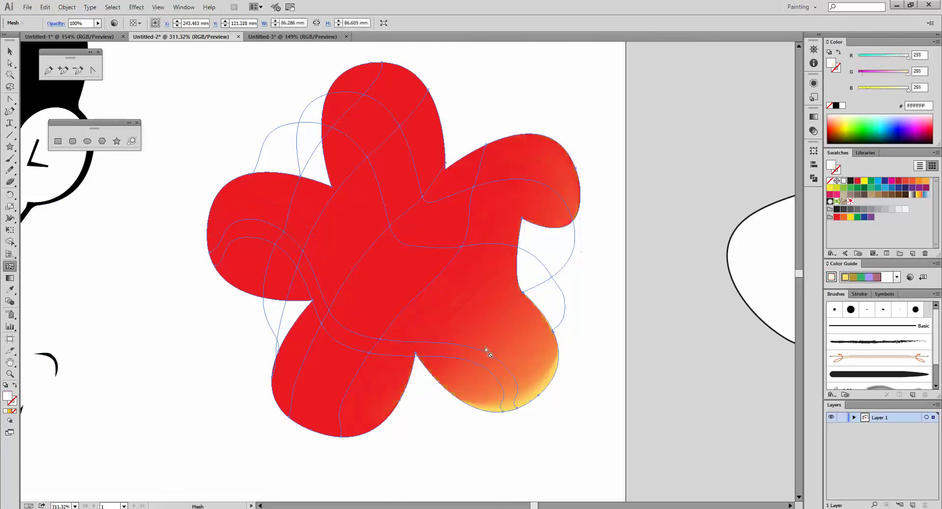
left_click(502, 409, "alt")
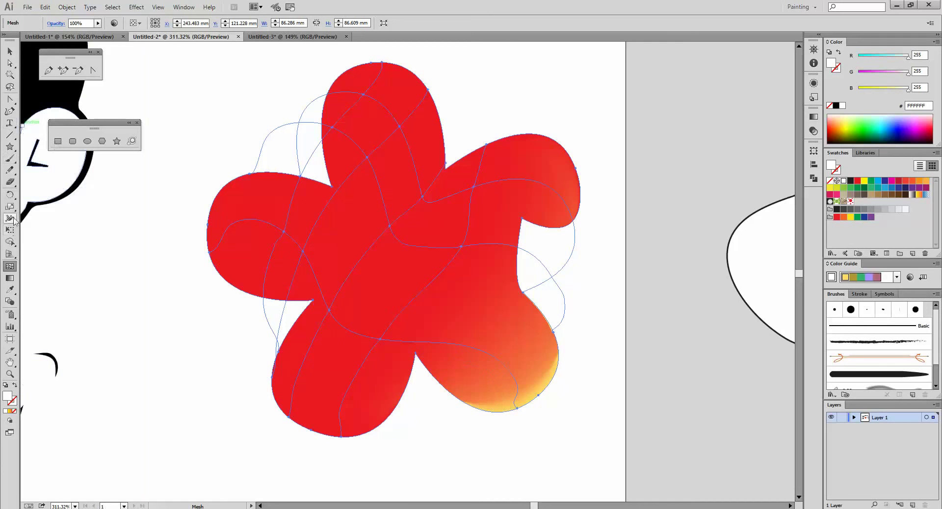
- Lasso the mesh points of the flower's top petal and colour them green (#00A651)
left_click(12, 87)
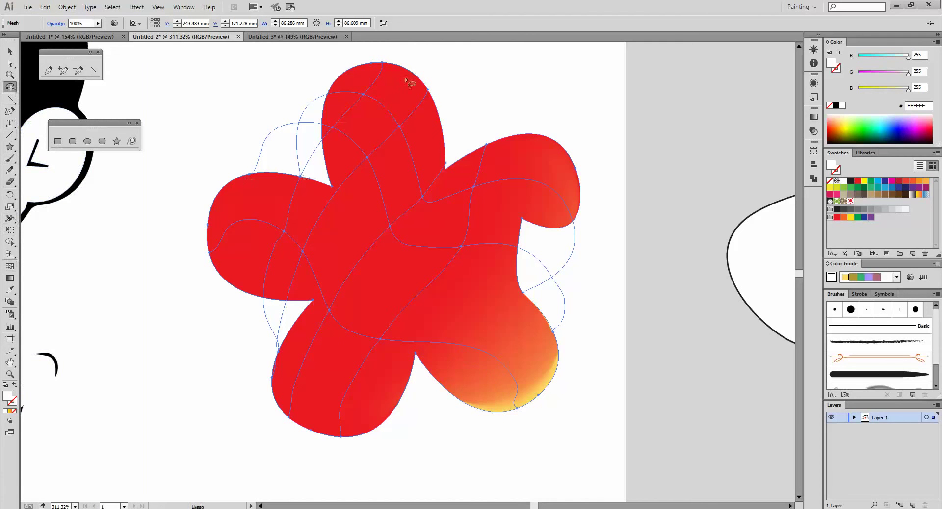
mouse_move(419, 59)
left_mouse_down()
mouse_move(336, 80)
mouse_move(401, 258)
mouse_move(504, 183)
left_mouse_up()
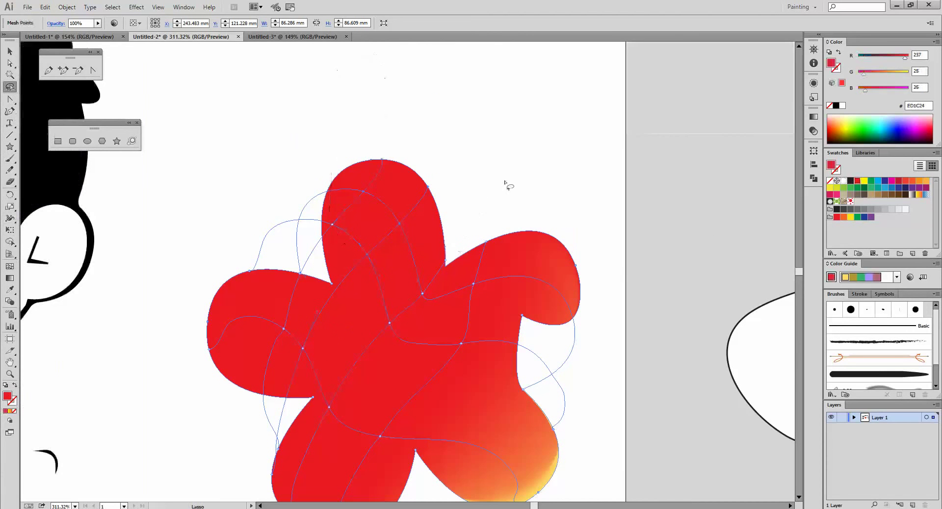
left_click(872, 182)
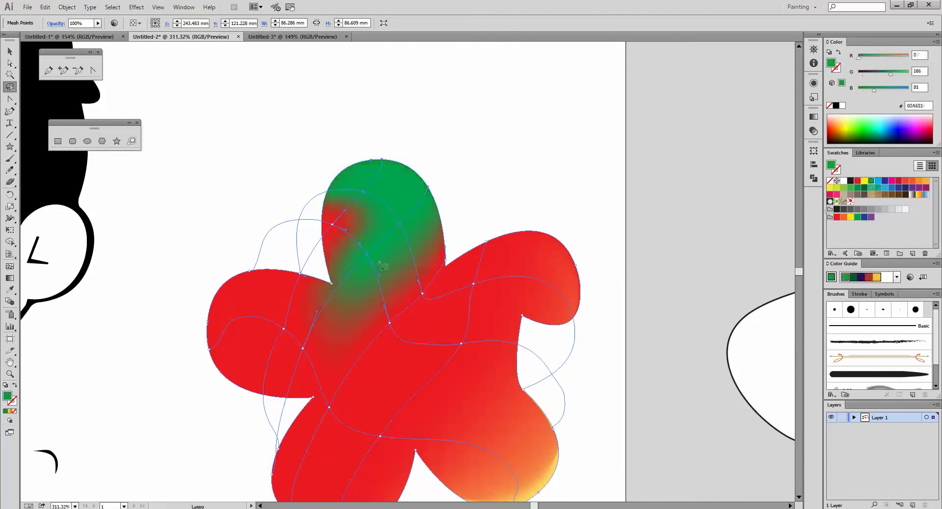
- Pull the top anchor point of the character's right-hand eye outline upward toward the eyebrow with Direct Selection
key("ctrl")
key("ctrl+0")
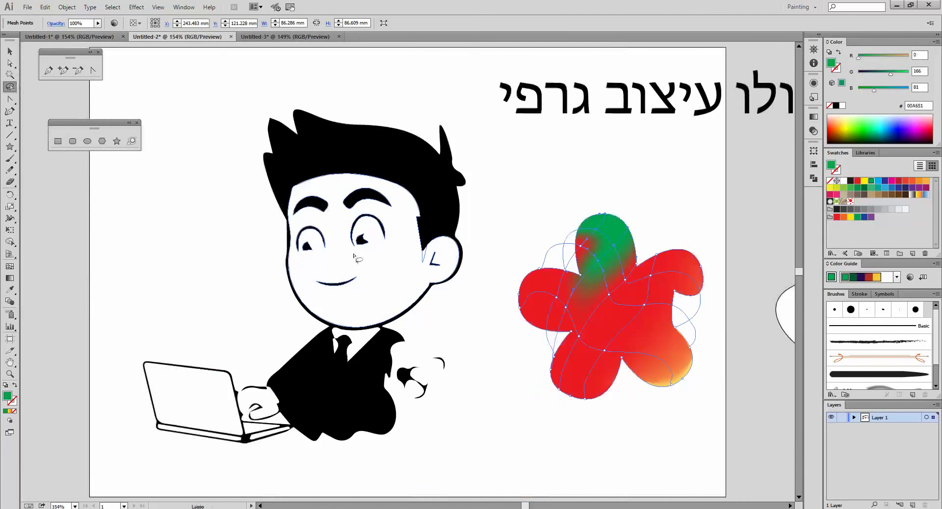
key("space")
left_click_drag(505, 273, 336, 259)
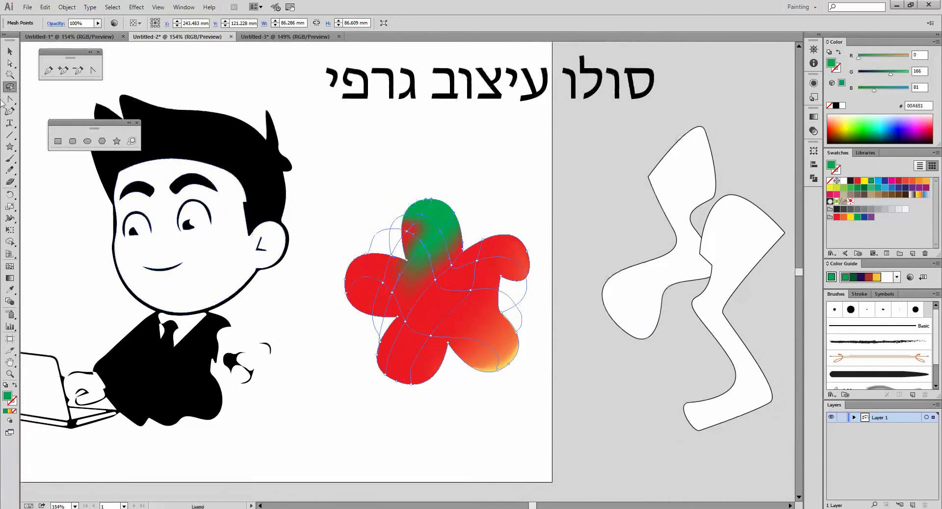
left_click(10, 62)
left_click_drag(193, 203, 195, 190)
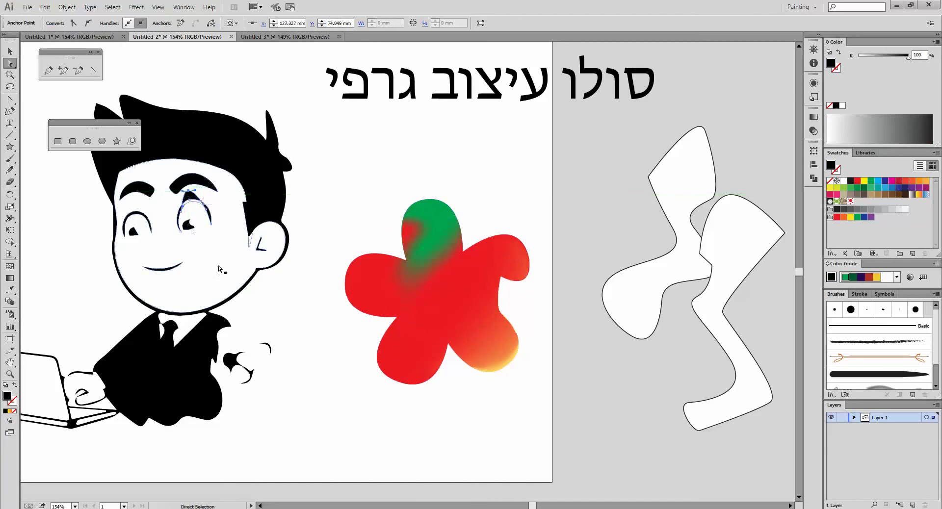